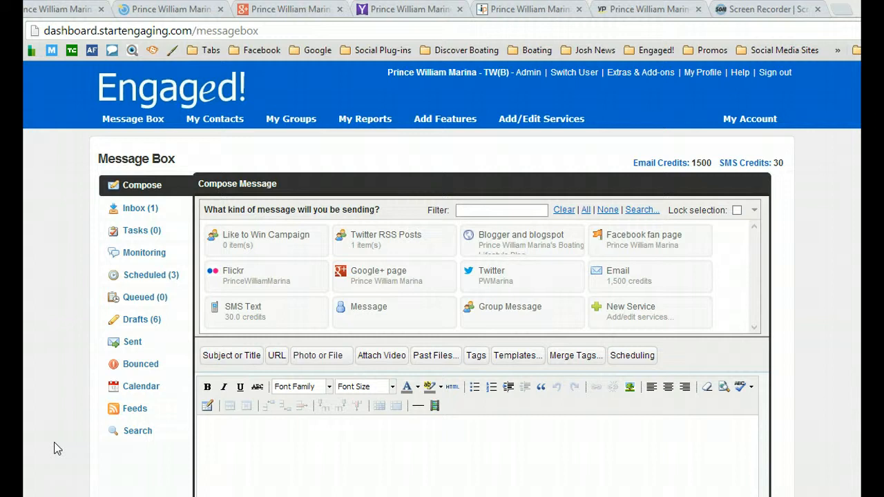
Start adding the Review Monitoring service from the social media monitoring services.
left_click(550, 124)
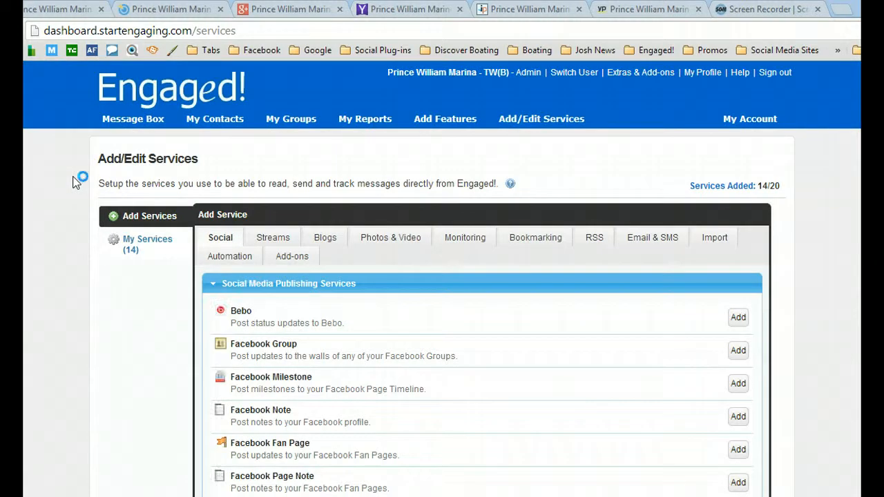
left_click(478, 242)
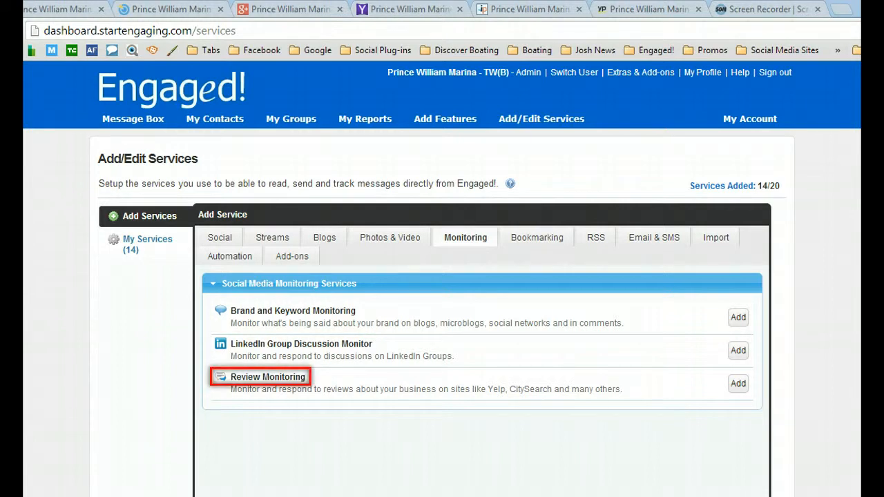
left_click(738, 384)
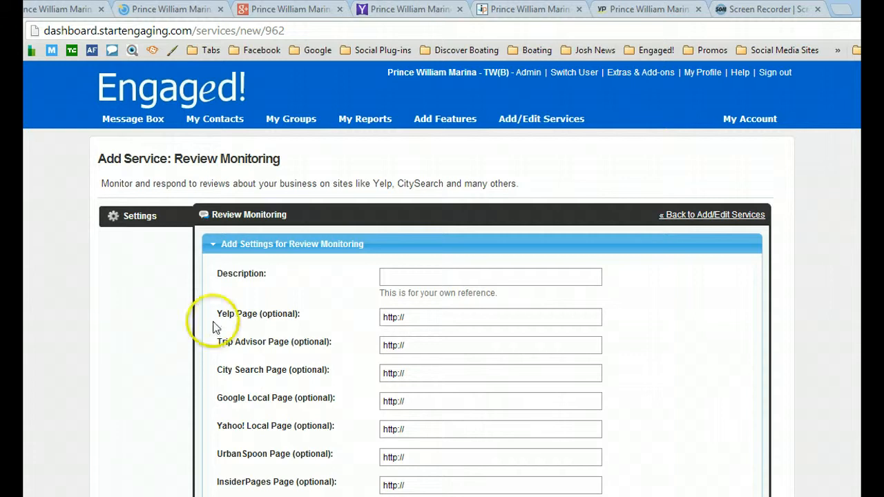
Enter "Prince William Marina" as the description of the Review Monitoring service.
left_click(404, 275)
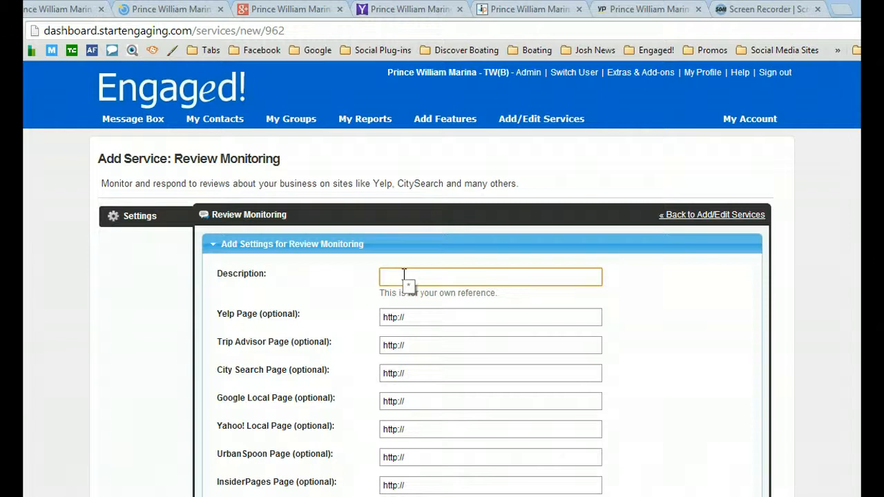
type("Prince Will")
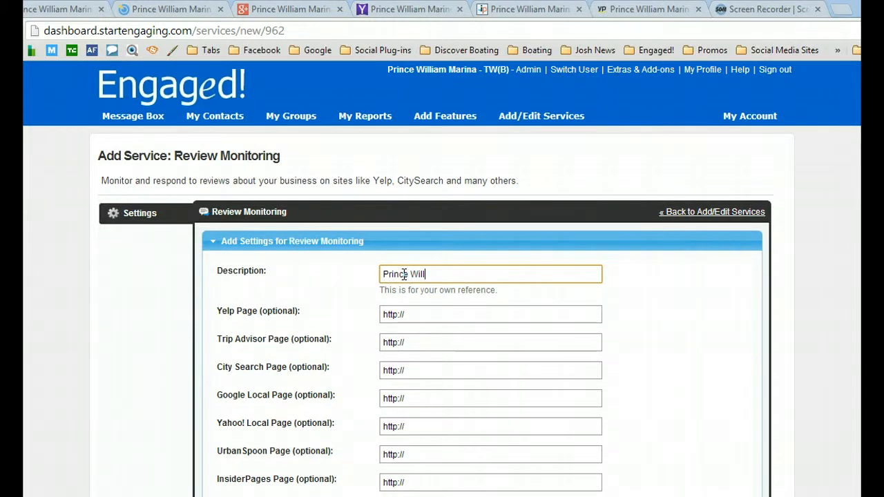
type("iam Marina")
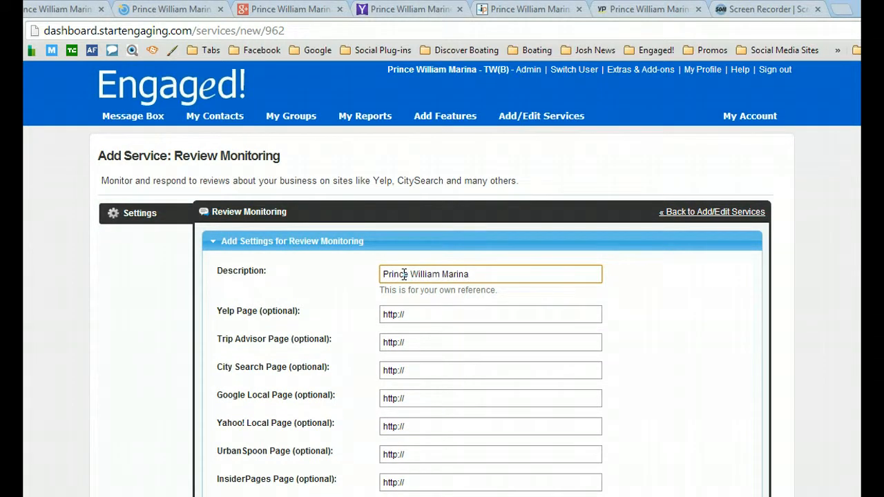
scroll(298, 301, "down", 1)
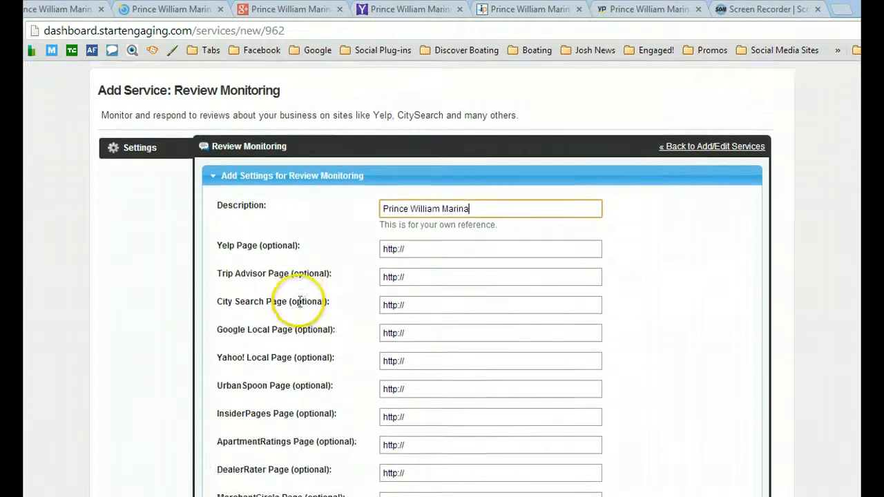
scroll(299, 301, "down", 1)
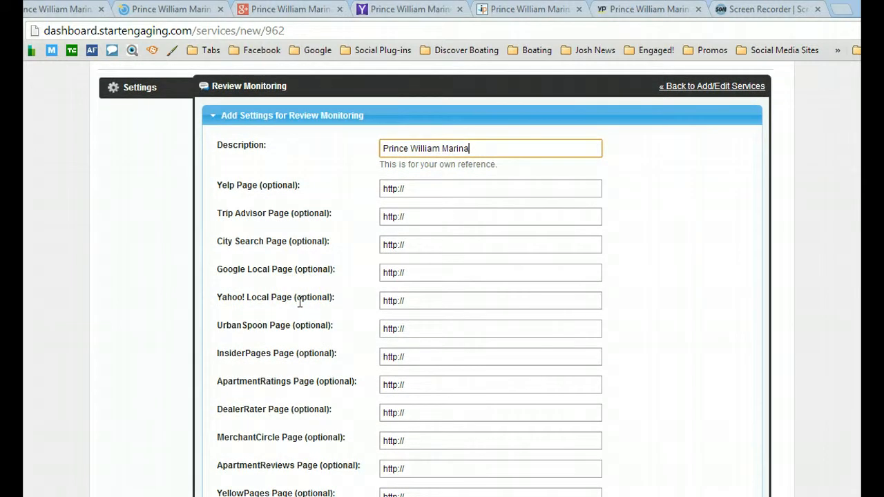
left_click(302, 262)
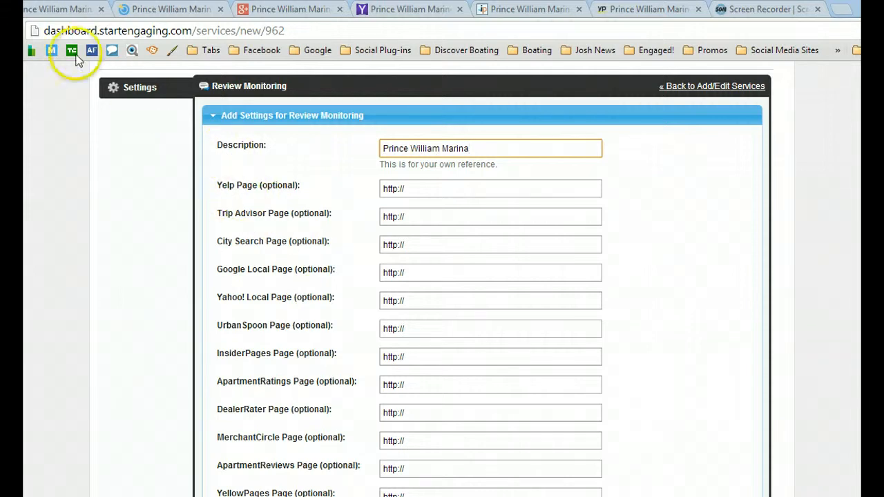
left_click(64, 12)
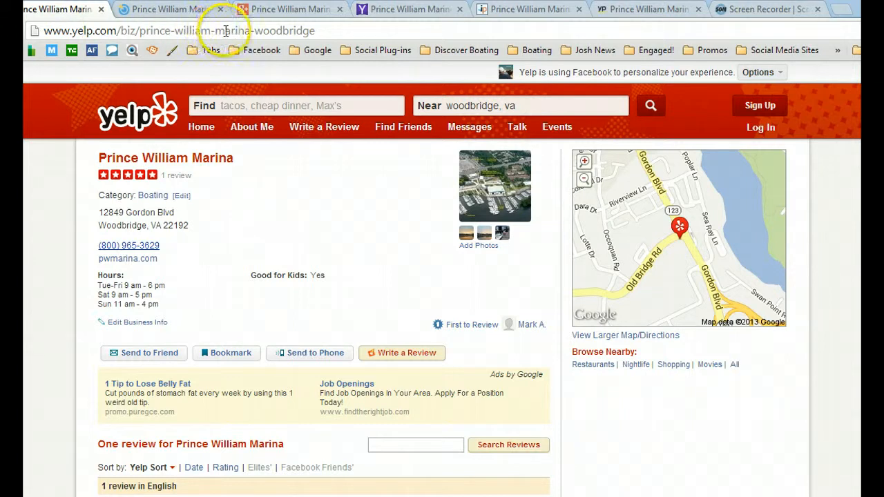
right_click(214, 30)
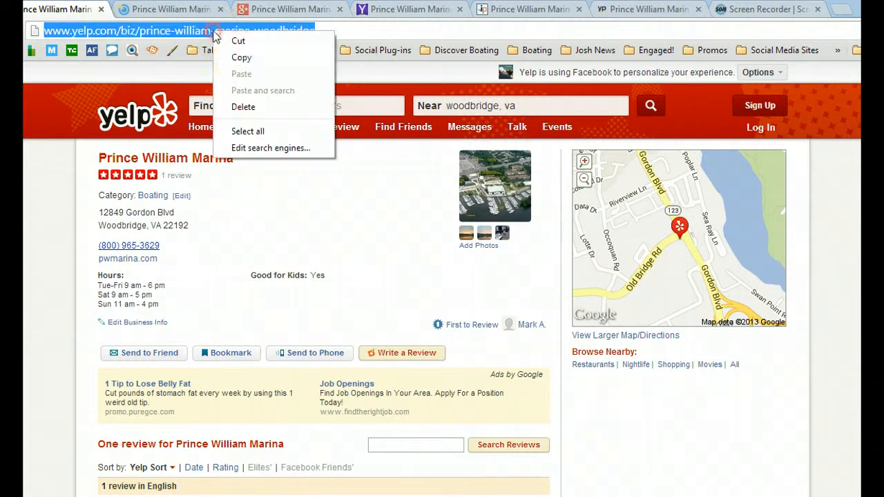
left_click(242, 59)
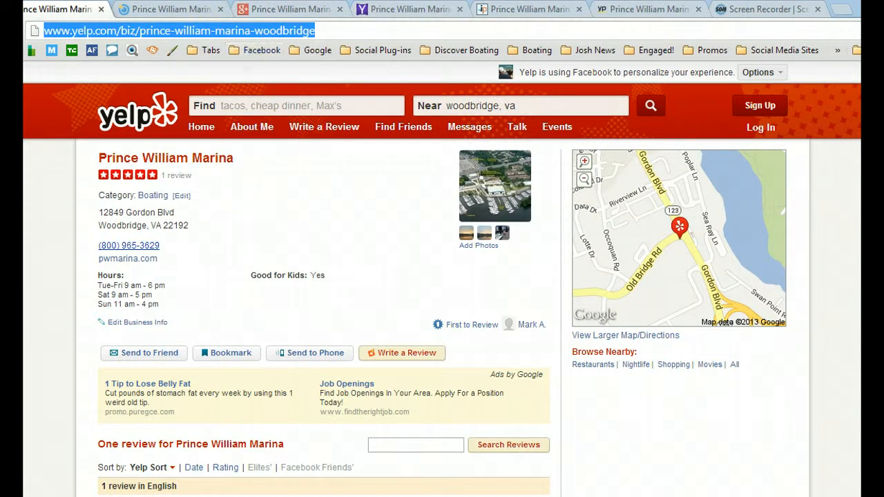
left_click(6, 10)
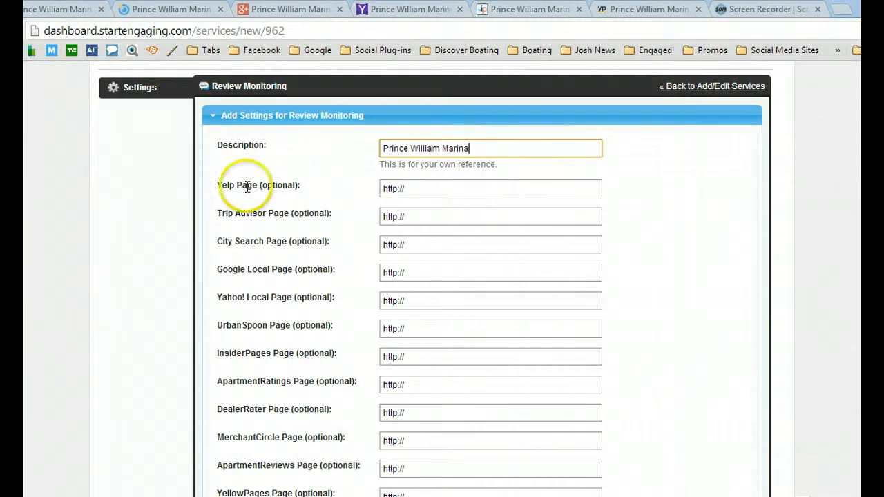
left_click(427, 187)
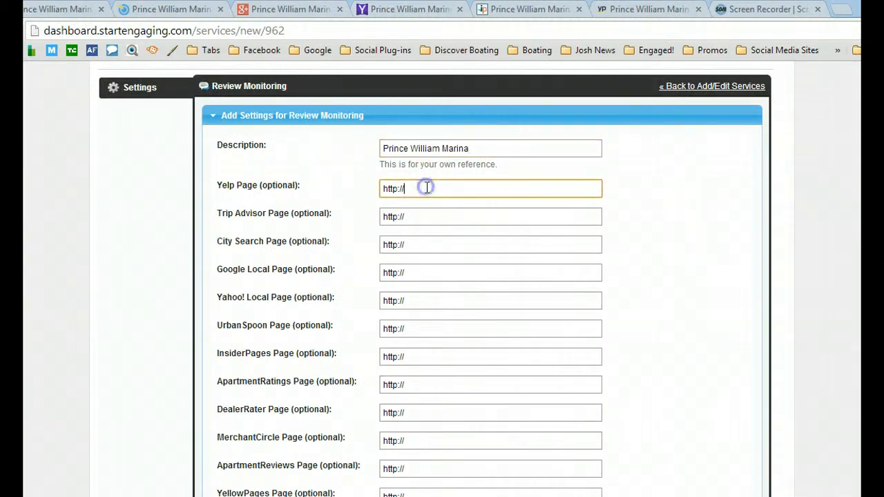
left_click_drag(427, 187, 373, 194)
key("ctrl+v")
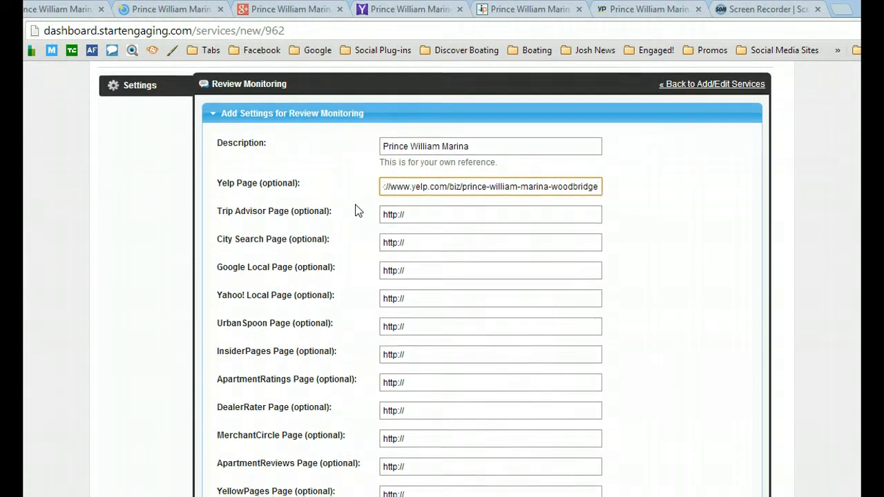
scroll(358, 210, "down", 2)
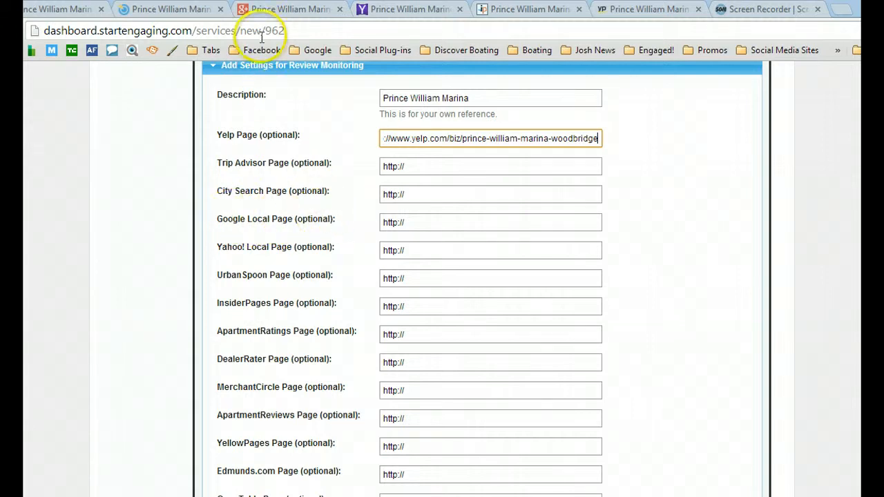
left_click(271, 11)
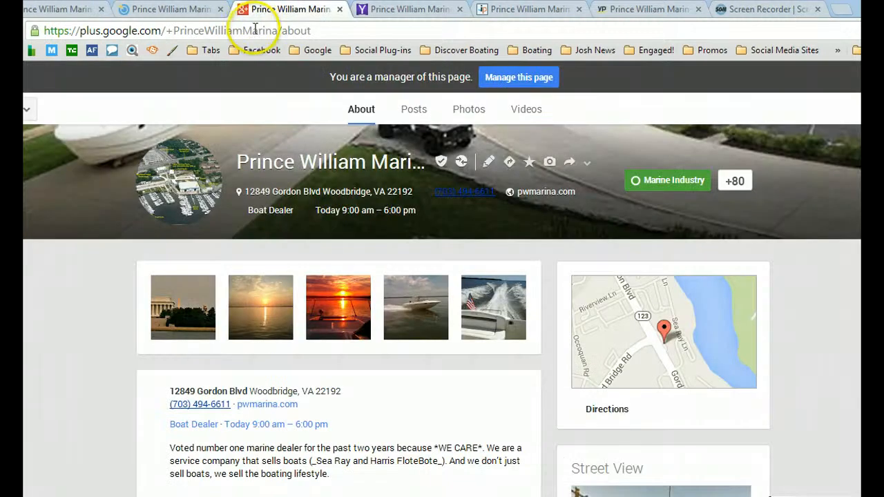
right_click(253, 29)
left_click(283, 53)
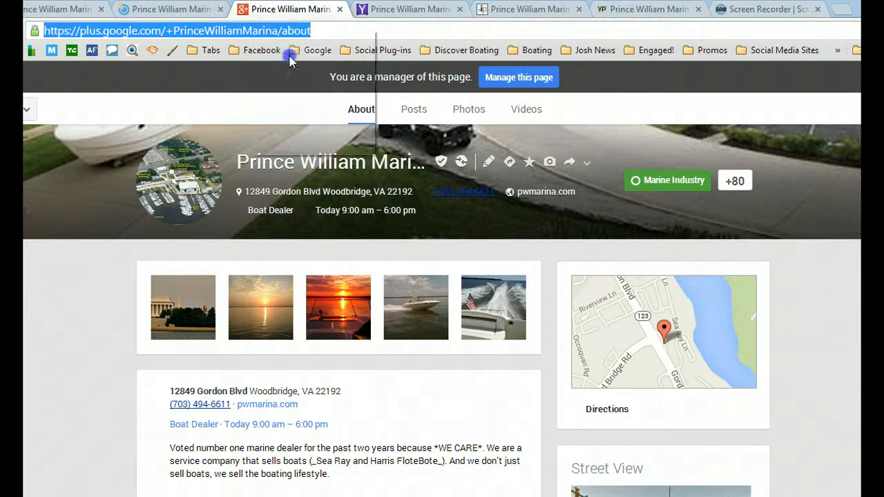
left_click(65, 10)
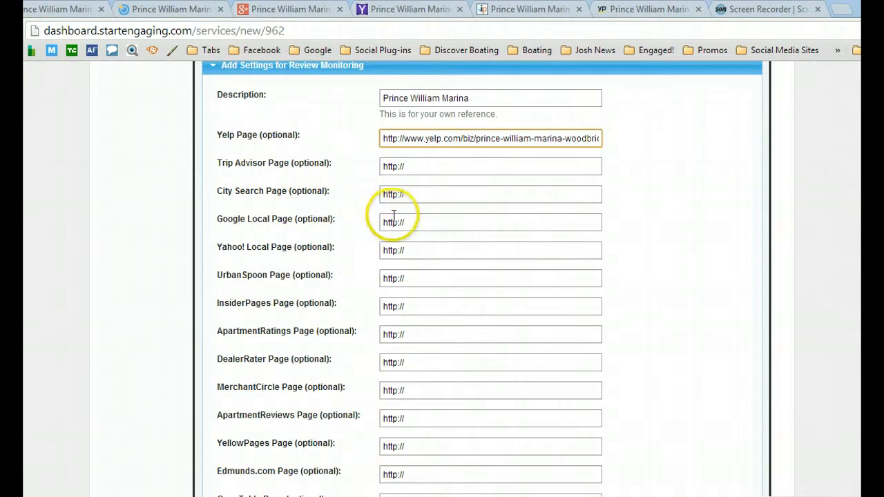
left_click_drag(414, 222, 369, 225)
key("ctrl+v")
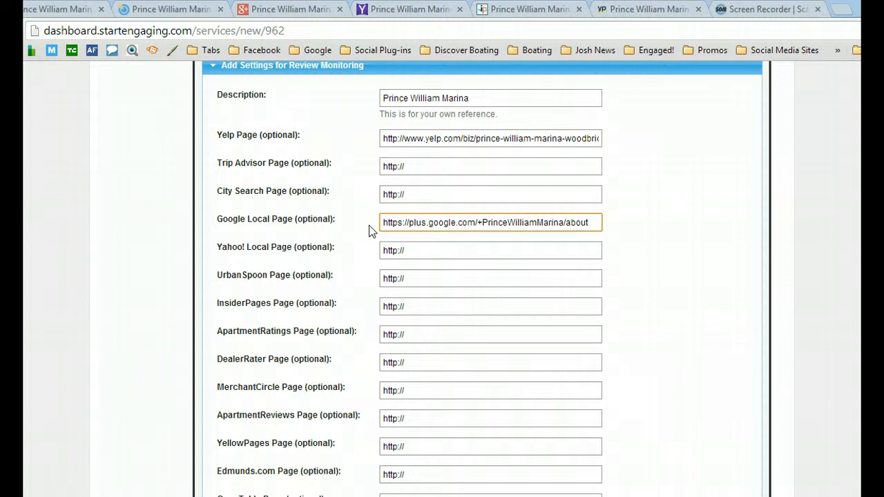
Set the service's email notifications to Daily (new negative posts).
scroll(369, 225, "down", 2)
scroll(369, 225, "down", 3)
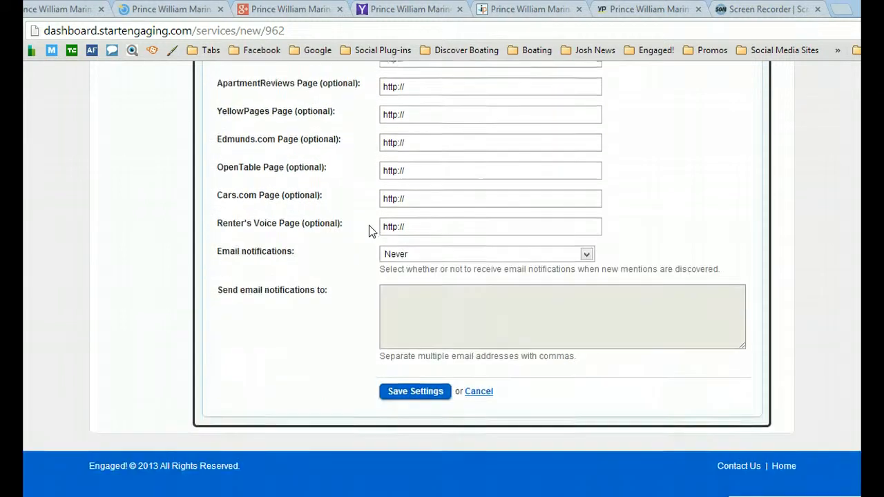
left_click(389, 235)
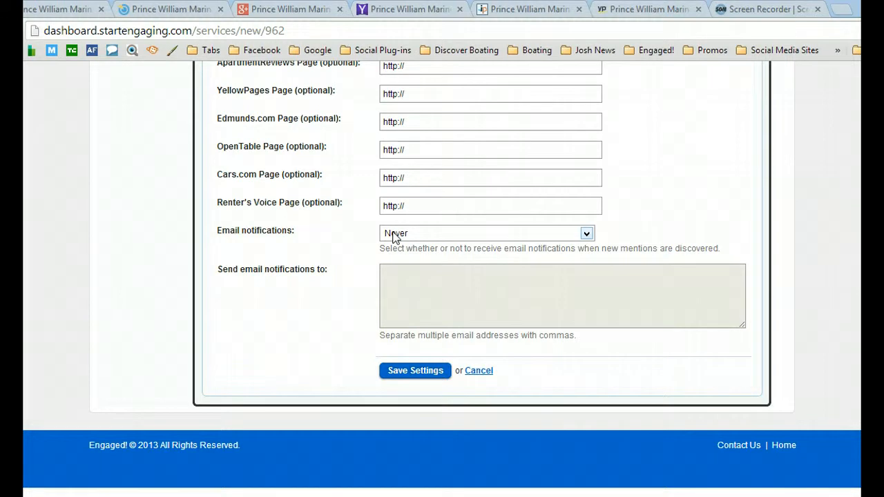
left_click(584, 233)
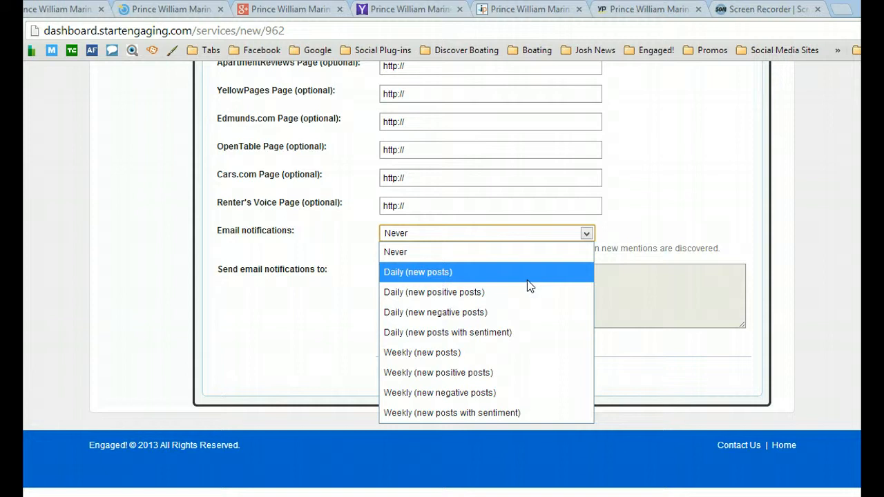
left_click(482, 314)
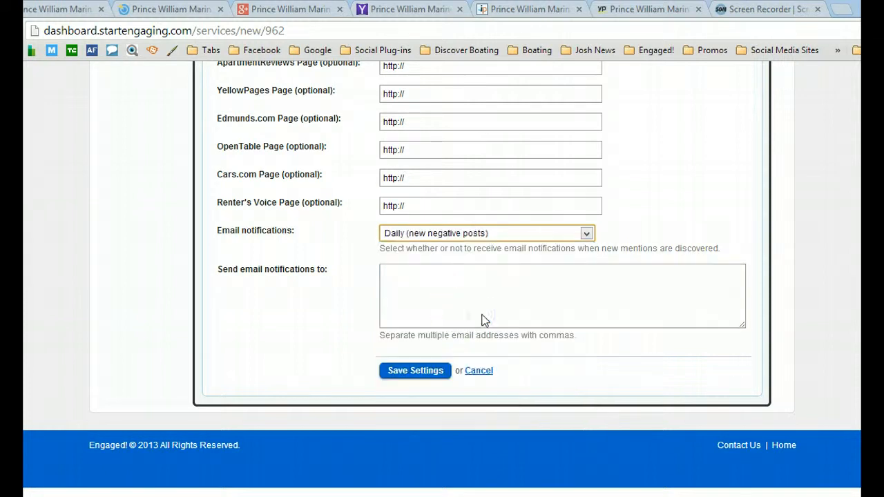
Try to save the Review Monitoring settings with the notification recipients left blank.
left_click(414, 297)
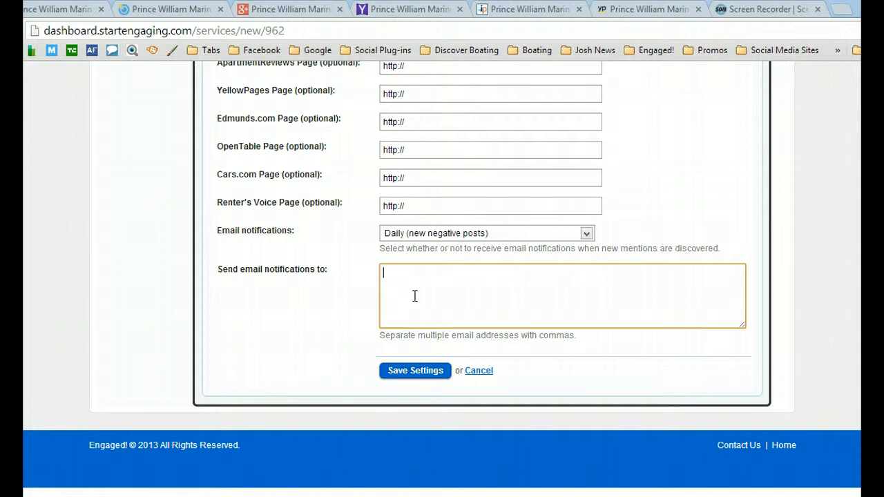
left_click(406, 372)
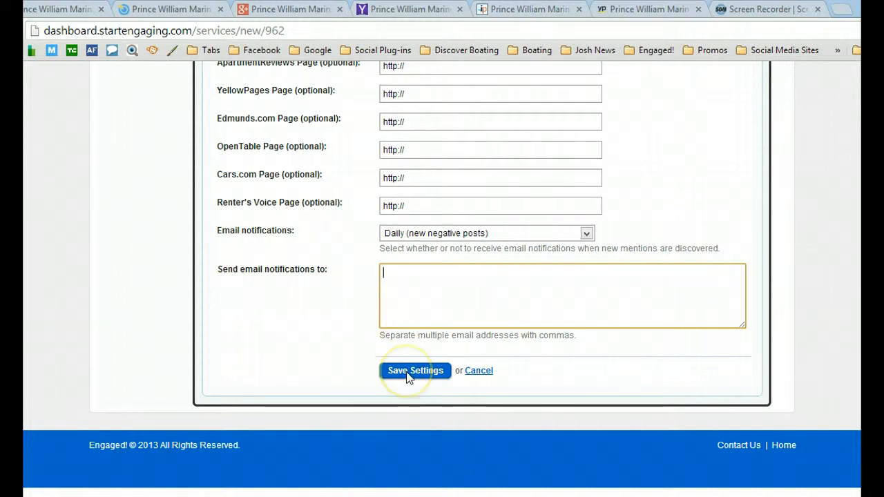
left_click(407, 371)
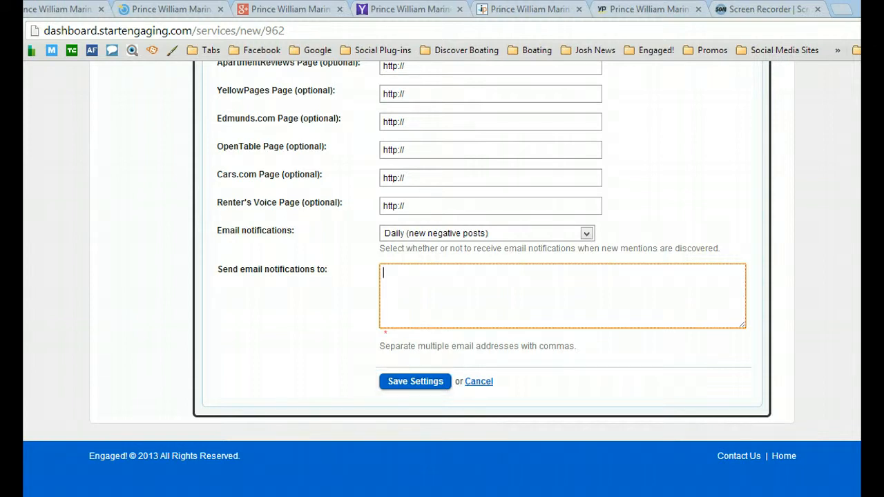
left_click(404, 381)
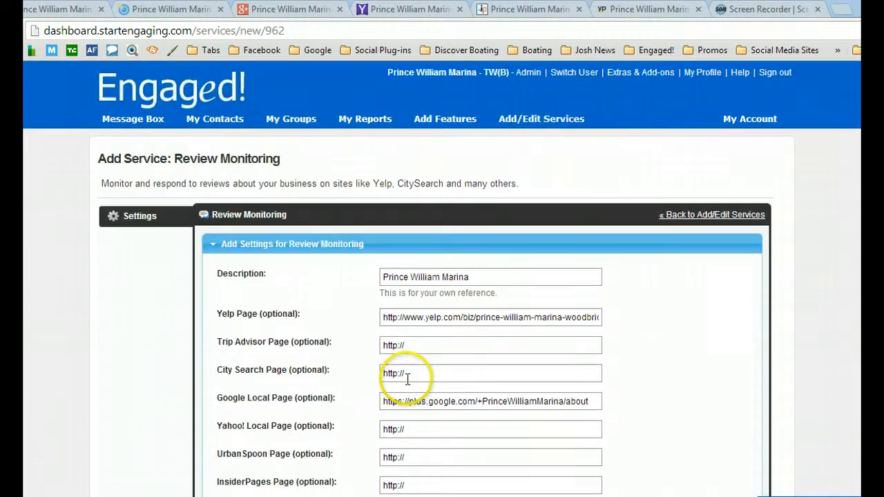
Open the Message Box's Monitoring section and examine the sentiment charts and the list of social mentions and reviews.
left_click(128, 118)
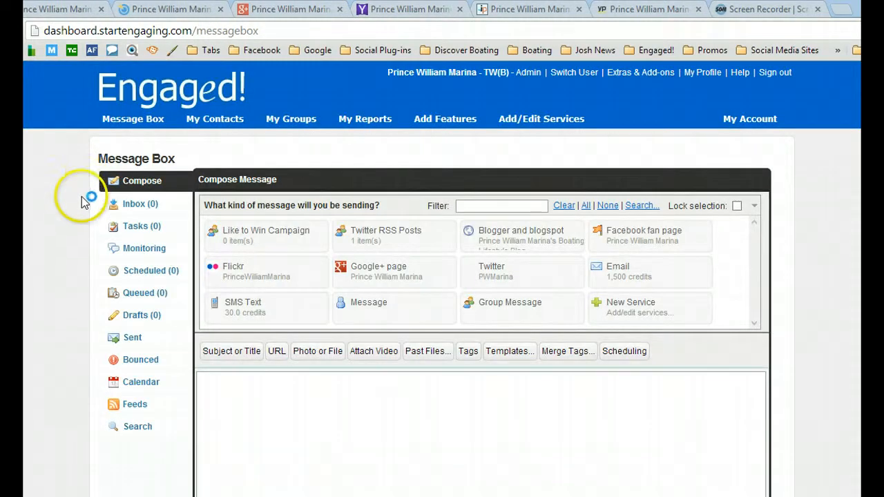
left_click(145, 252)
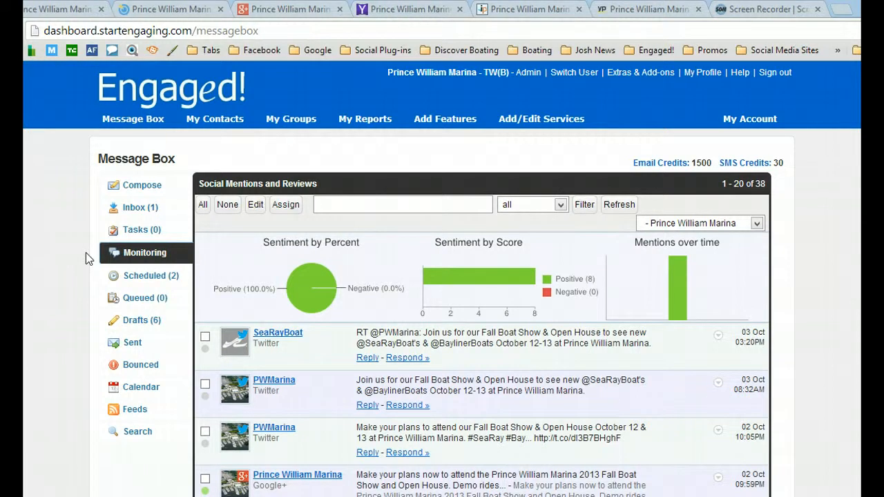
scroll(86, 252, "down", 3)
left_click(206, 181)
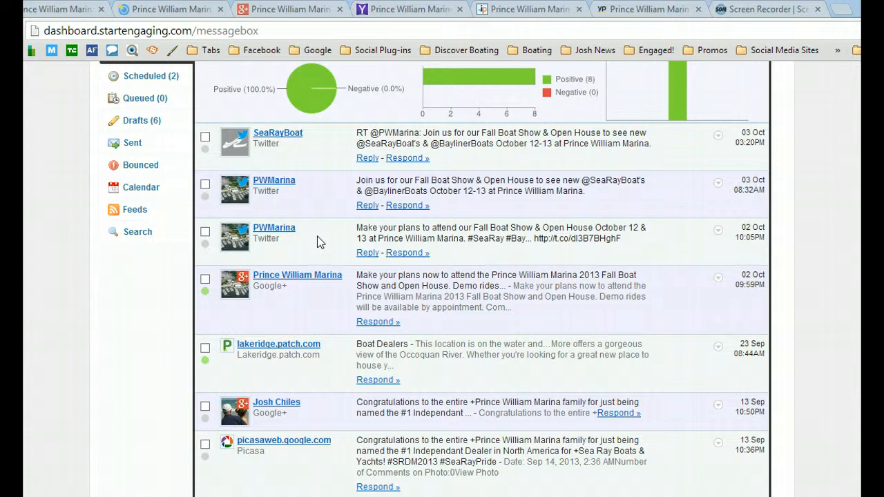
scroll(117, 357, "down", 4)
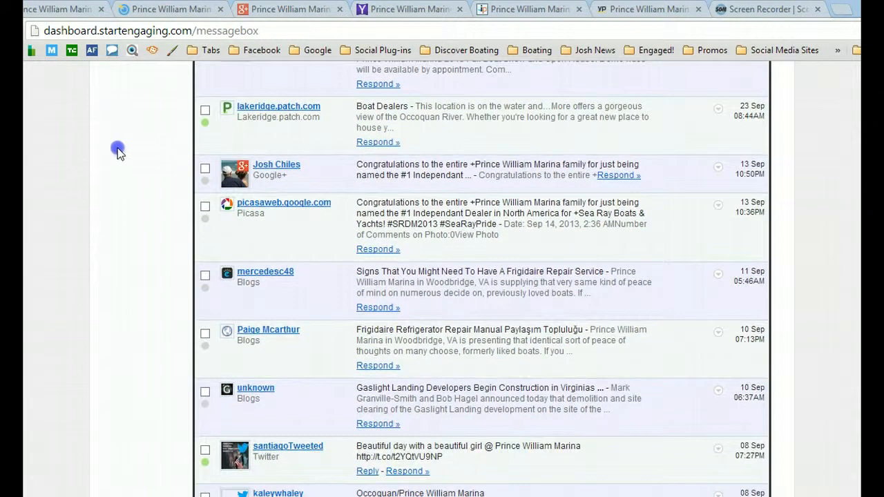
scroll(118, 148, "down", 1)
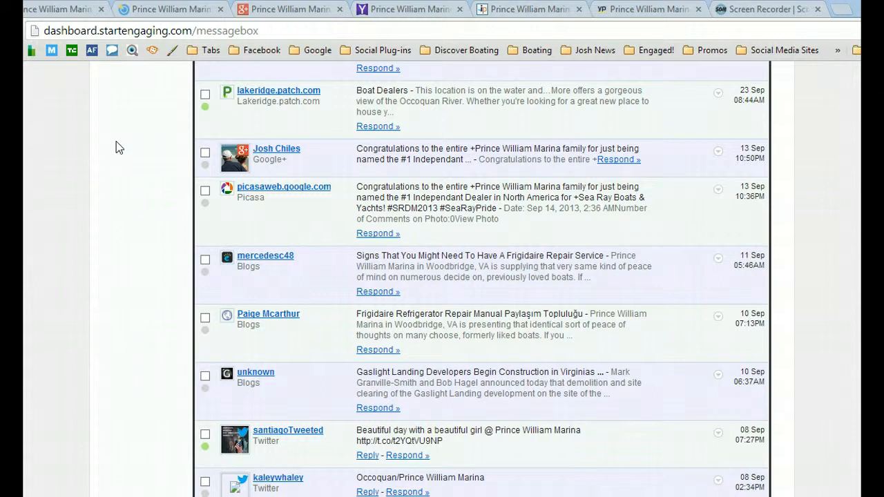
scroll(123, 235, "down", 1)
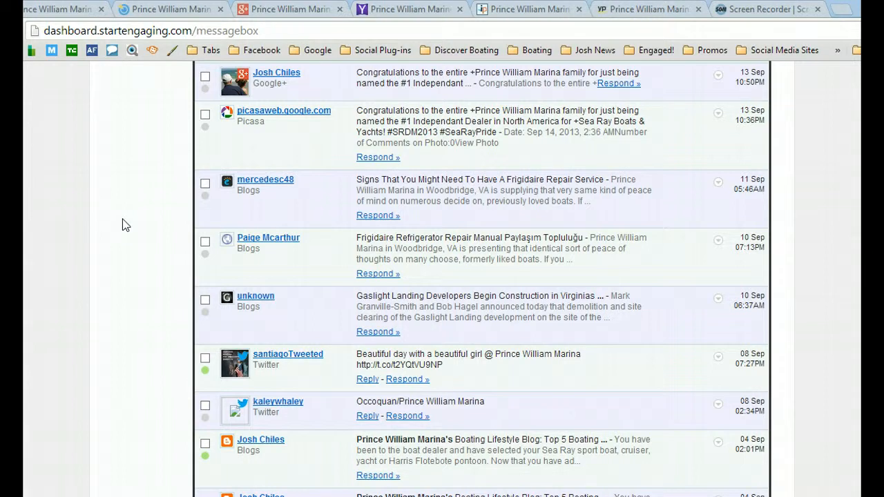
scroll(106, 284, "down", 1)
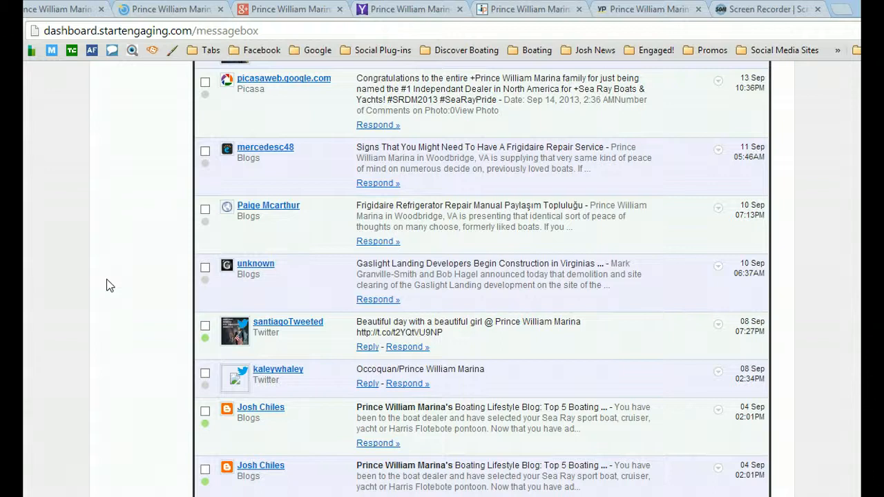
Open the original Twitter post behind the 8 September "Beautiful day" mention for responding, and return to the Message Box.
scroll(100, 302, "down", 2)
scroll(101, 301, "down", 3)
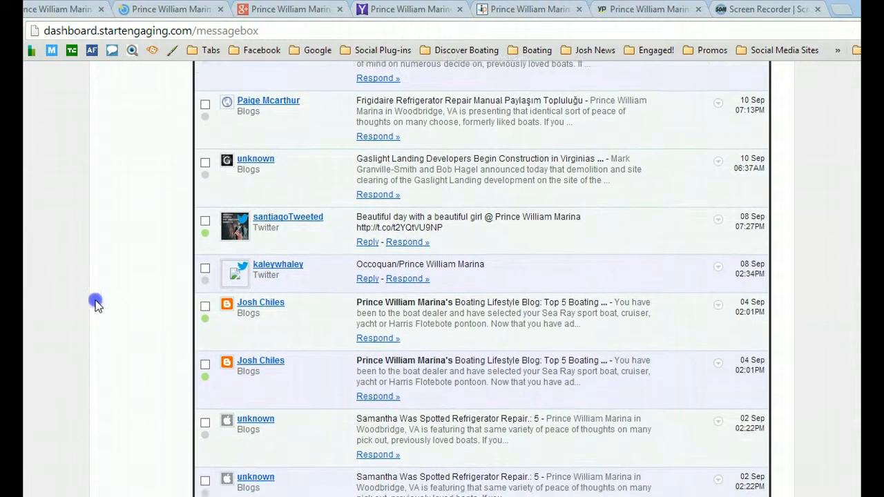
scroll(83, 255, "down", 2)
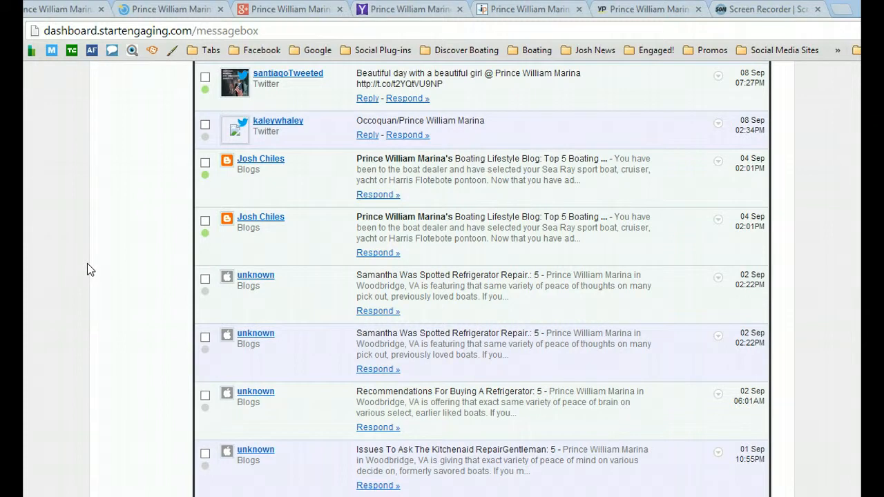
left_click(408, 99)
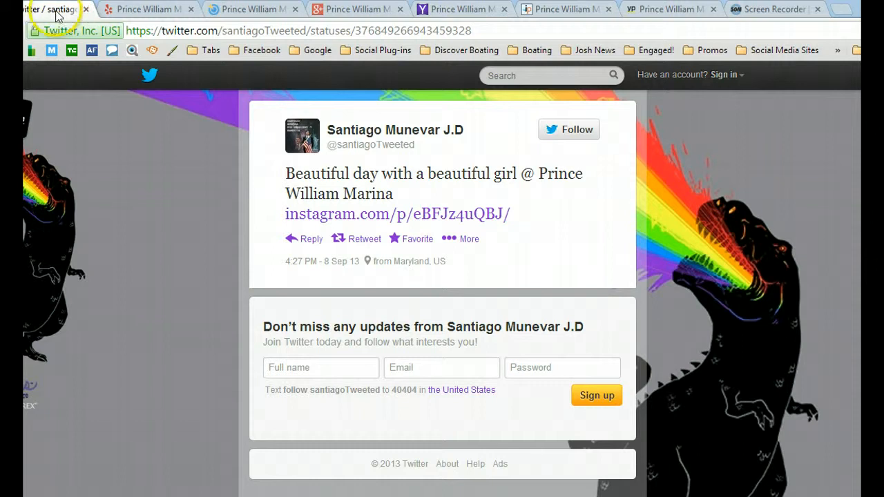
left_click(13, 10)
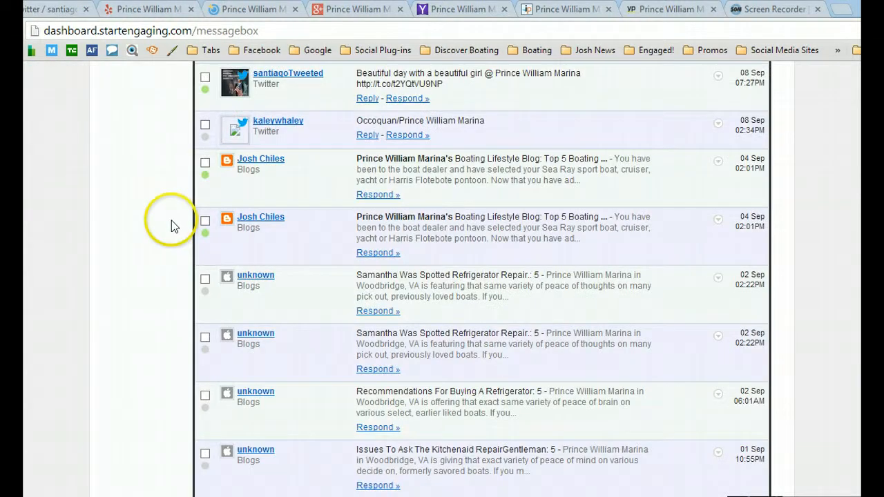
Filter the Social Mentions and Reviews list to the Prince William Marina entry under Reviews.
scroll(173, 222, "down", 3)
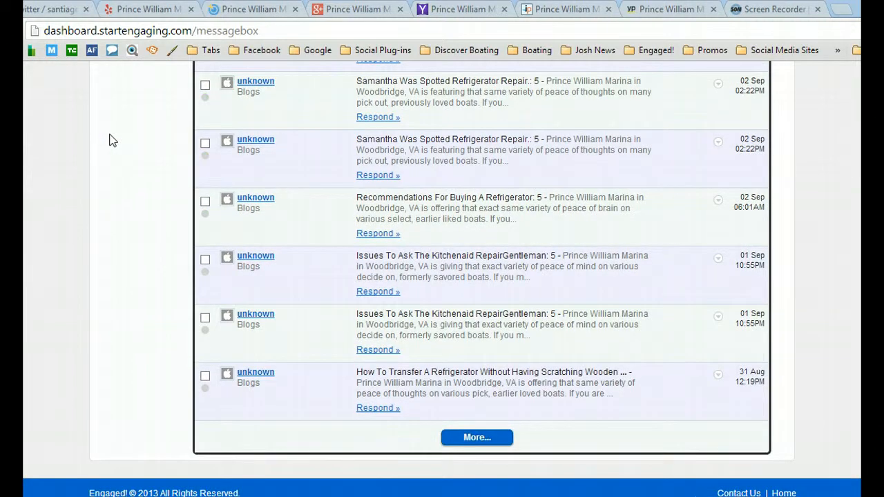
scroll(118, 408, "up", 9)
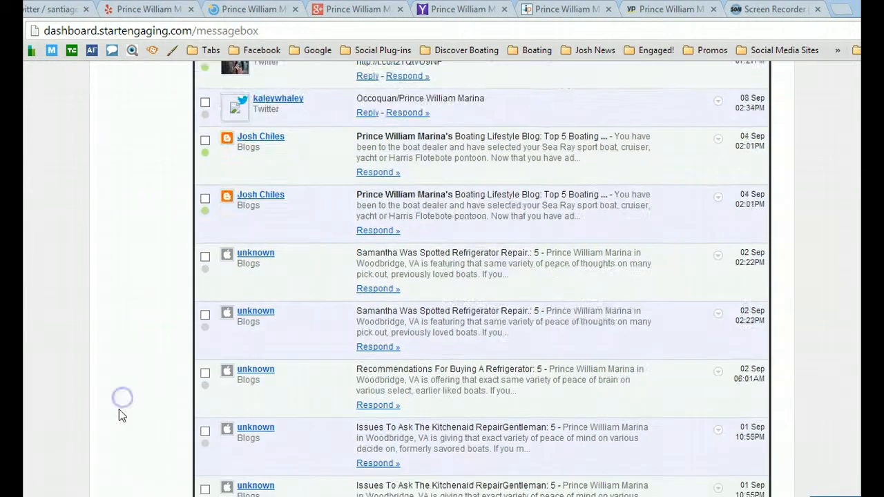
scroll(128, 378, "up", 5)
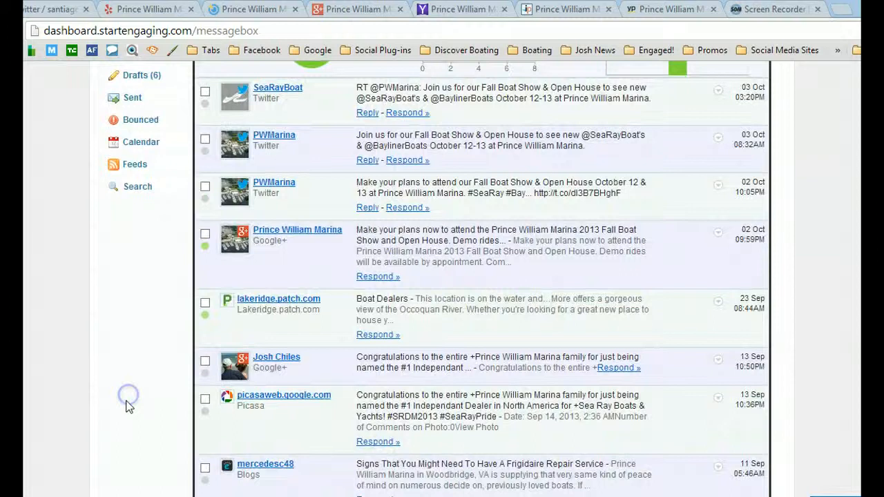
scroll(117, 431, "up", 2)
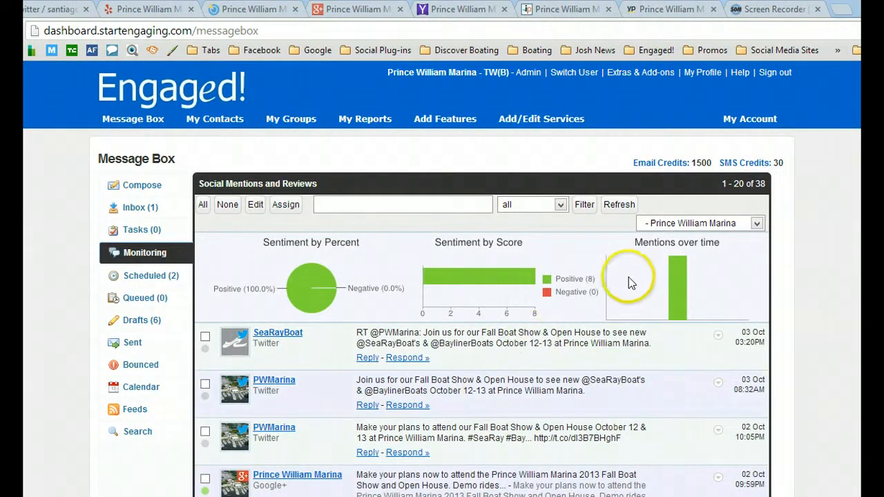
left_click(757, 224)
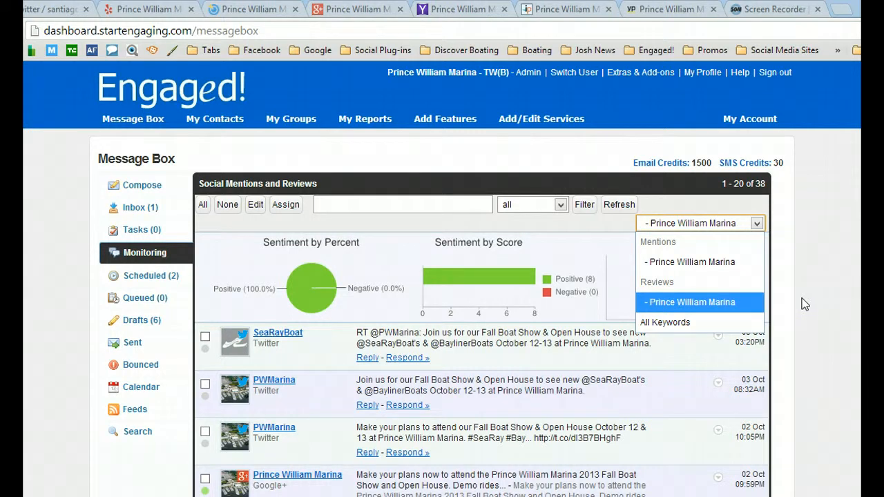
left_click(699, 308)
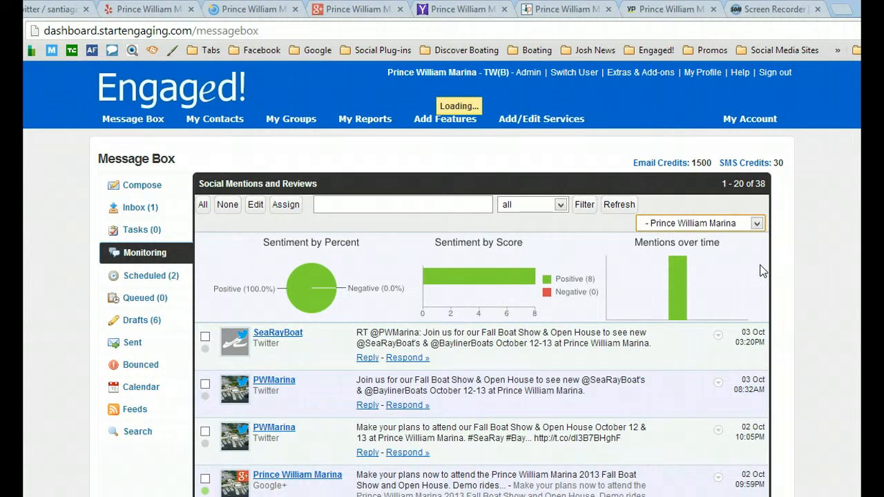
left_click(756, 223)
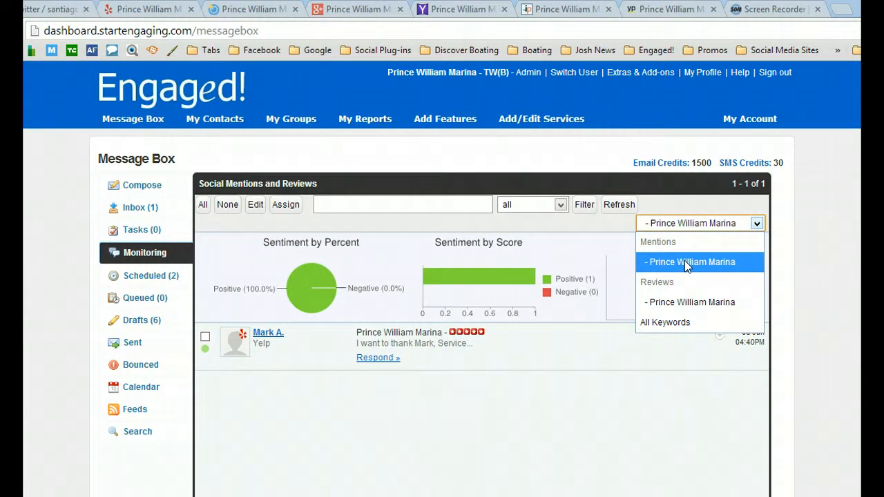
left_click(757, 223)
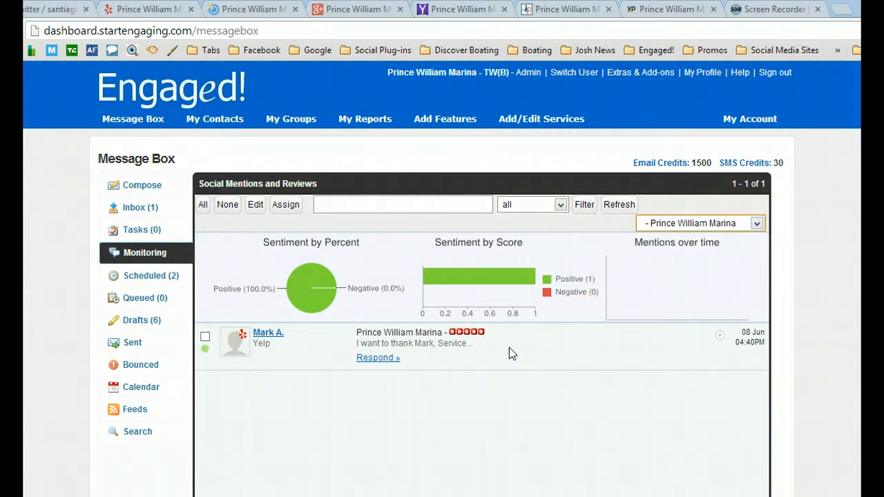
Open the Yelp review's source page for responding and read the full customer review of Prince William Marina.
left_click(380, 358)
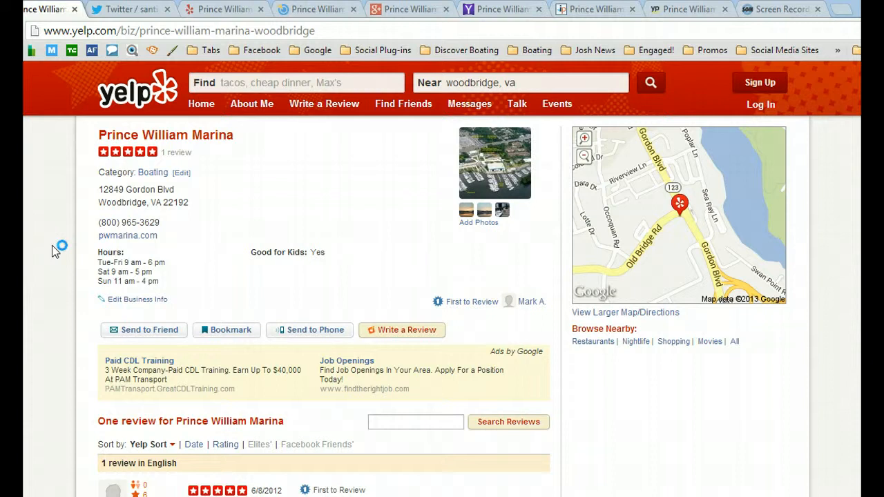
scroll(52, 245, "down", 3)
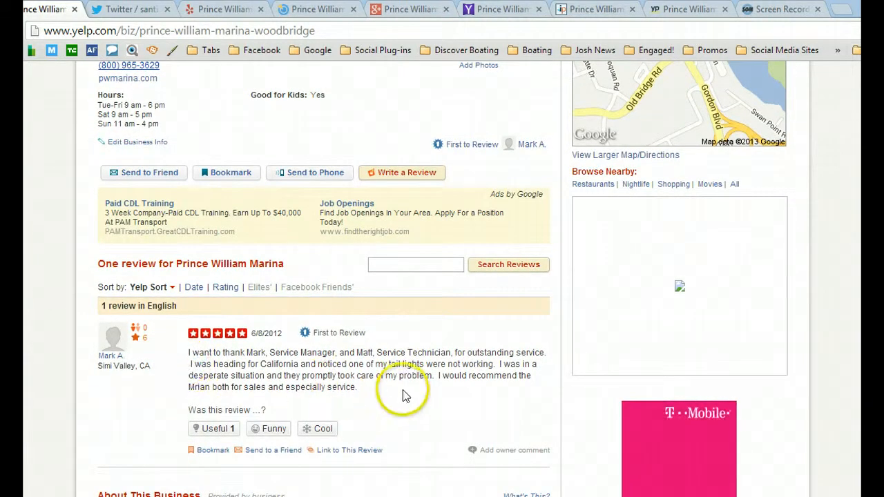
scroll(403, 390, "up", 1)
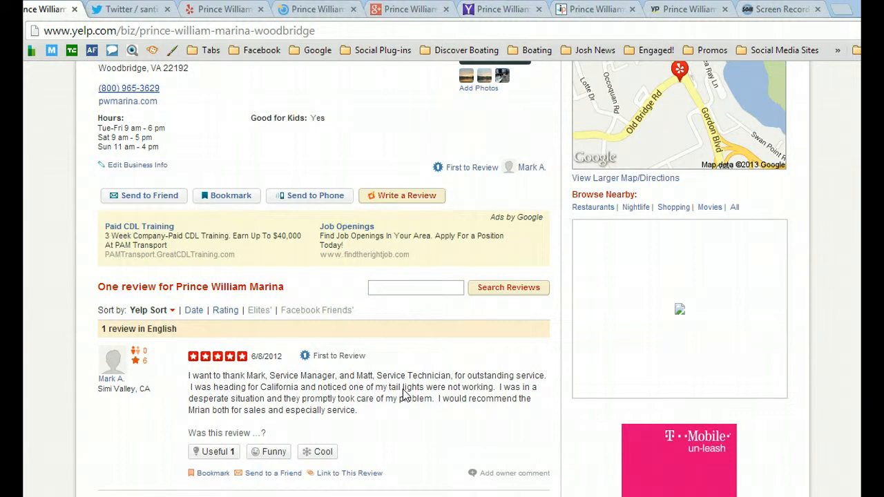
left_click(267, 285)
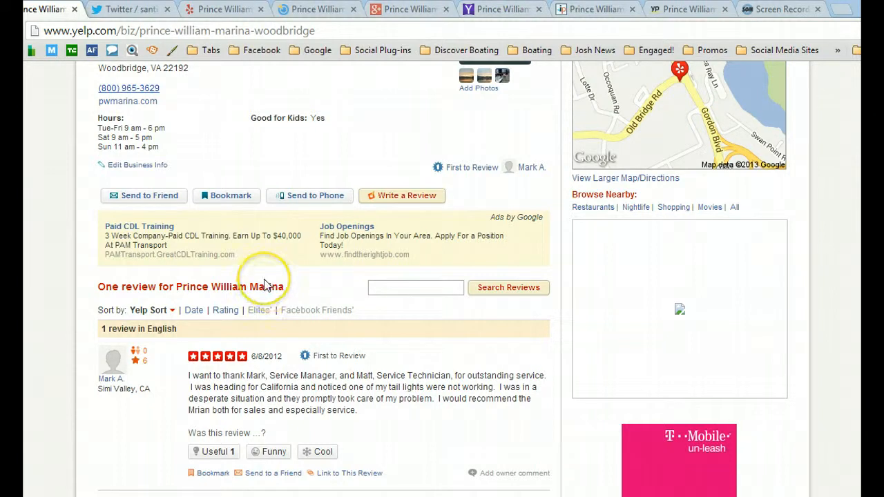